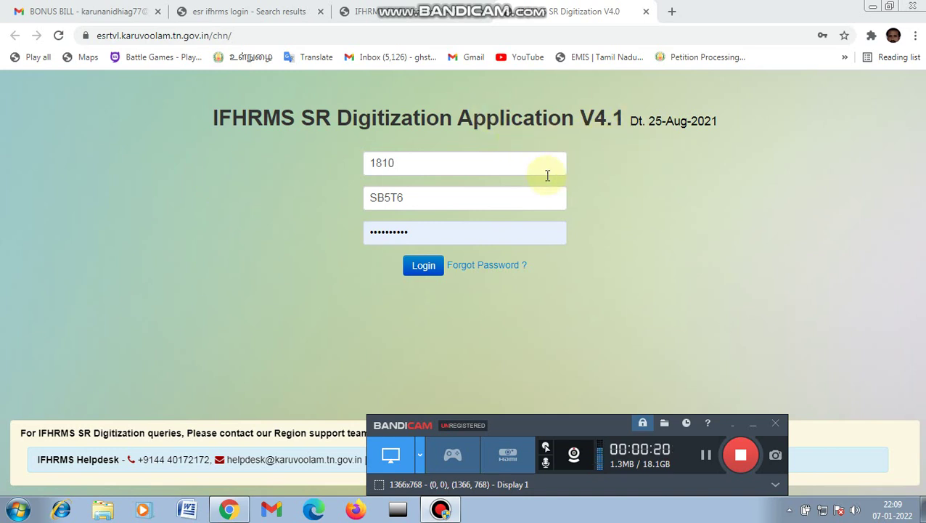
Try to log in to the SR Digitization application with the account password
left_click(424, 233)
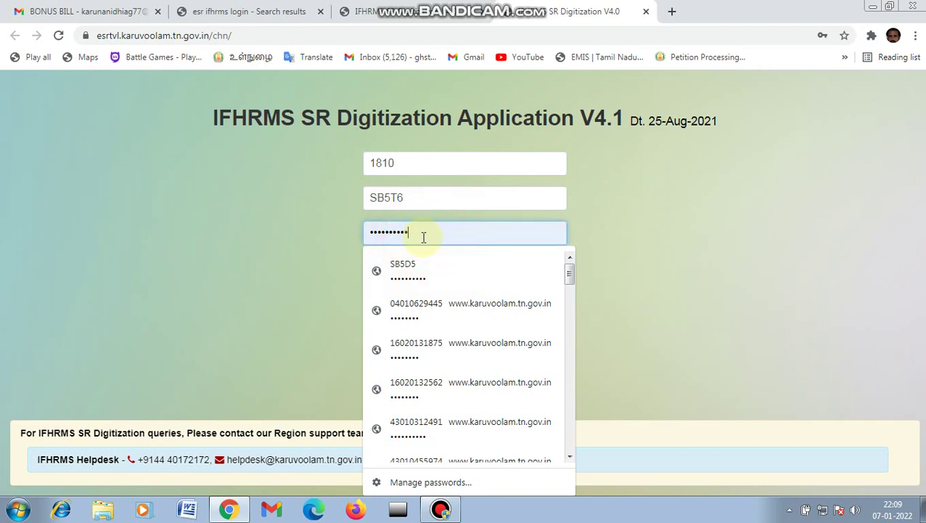
left_click(441, 510)
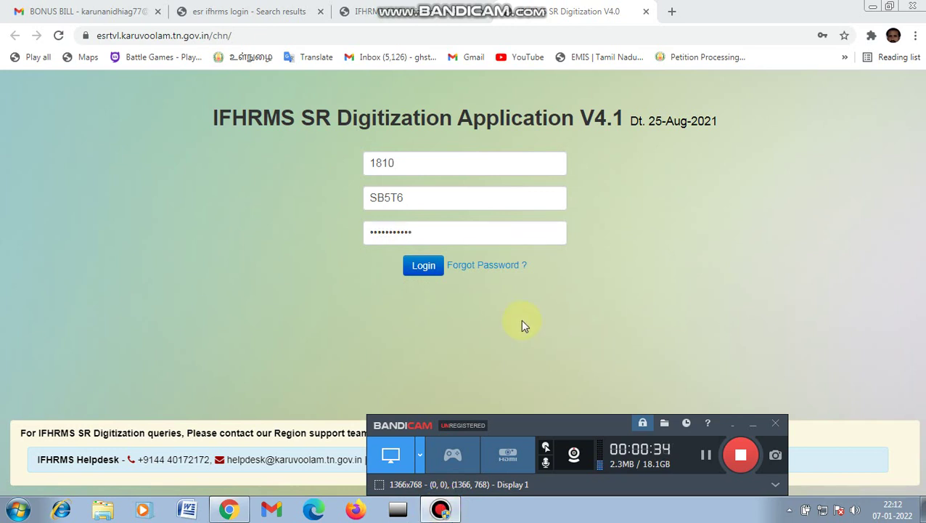
left_click(424, 270)
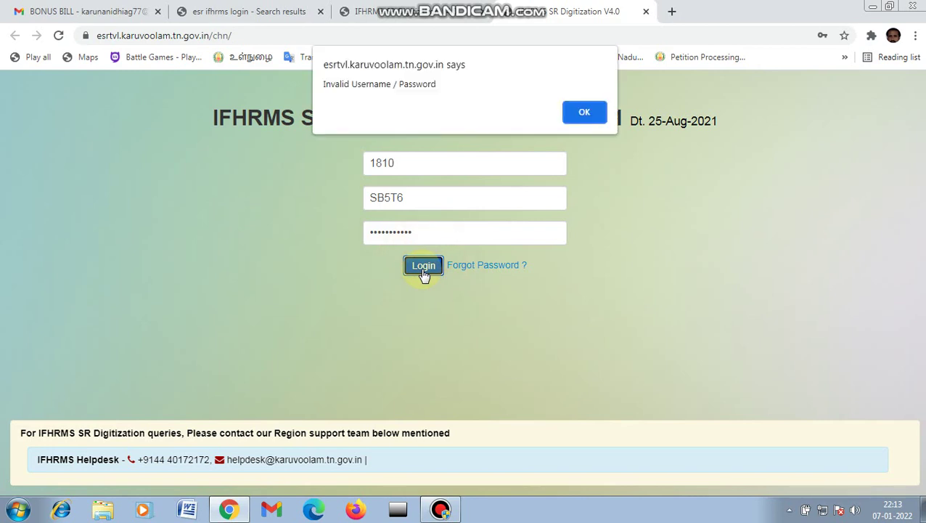
left_click(585, 116)
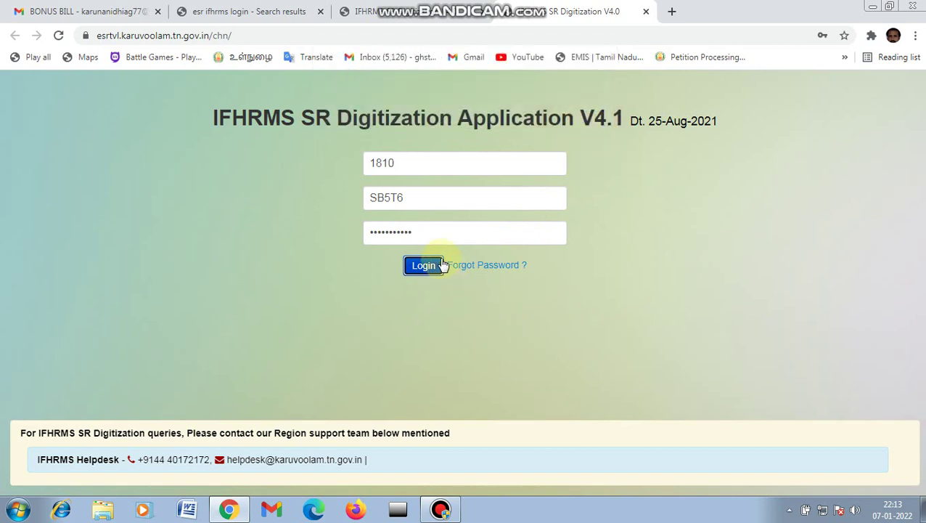
Re-enter the account password, log in, and update the saved password in the browser
left_click(420, 230)
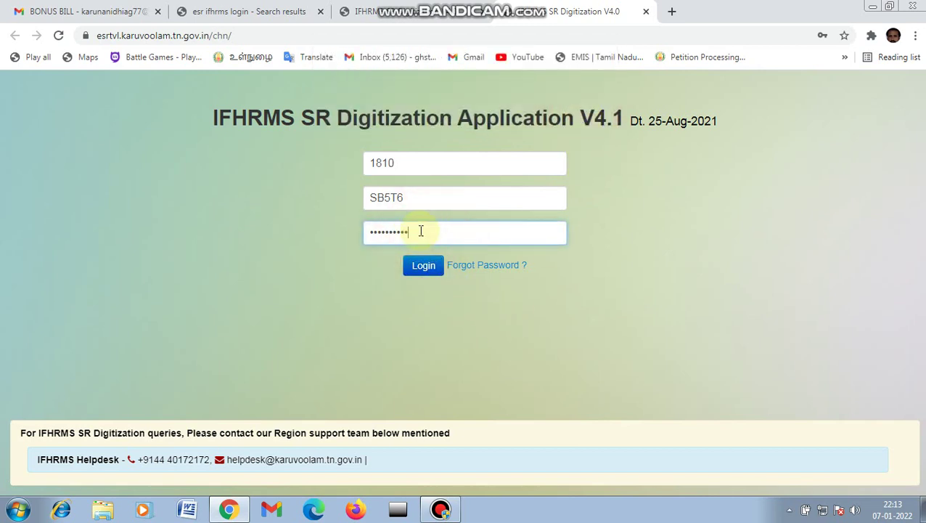
key("BackSpace")
key("BackSpace")
key("BackSpace")
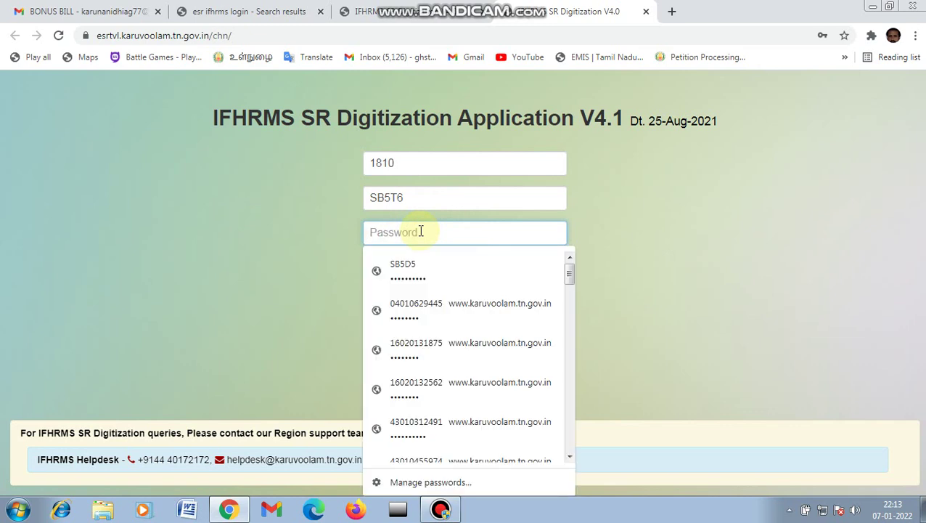
type("•")
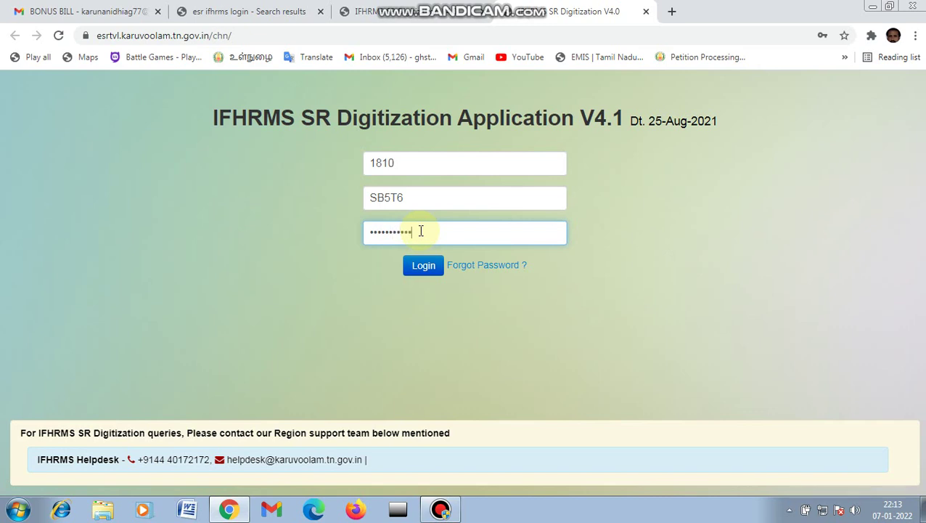
left_click(427, 271)
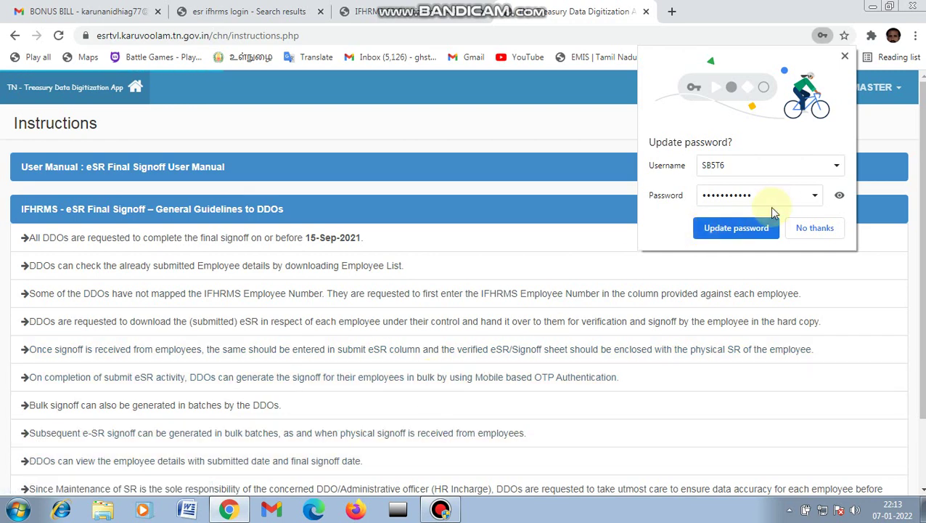
left_click(746, 226)
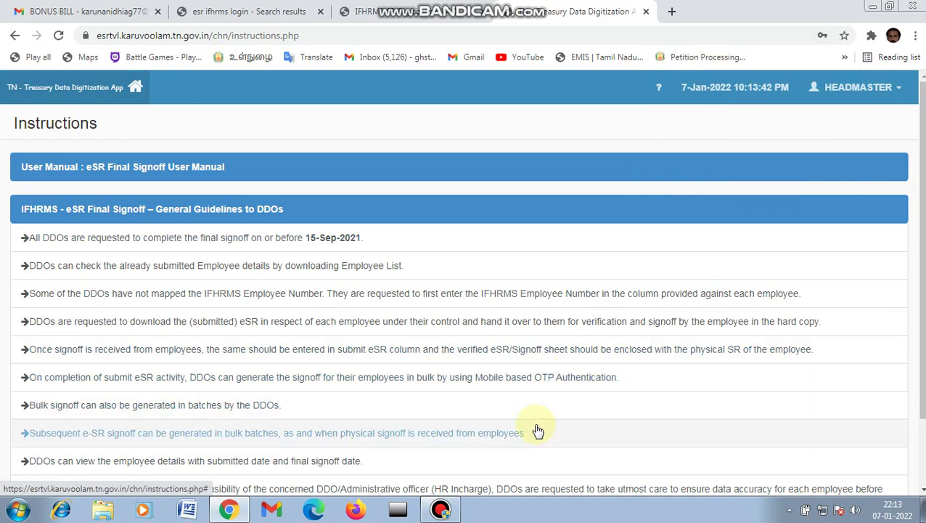
Accept the eSR final signoff guidelines and continue to the employee information page
left_click(443, 510)
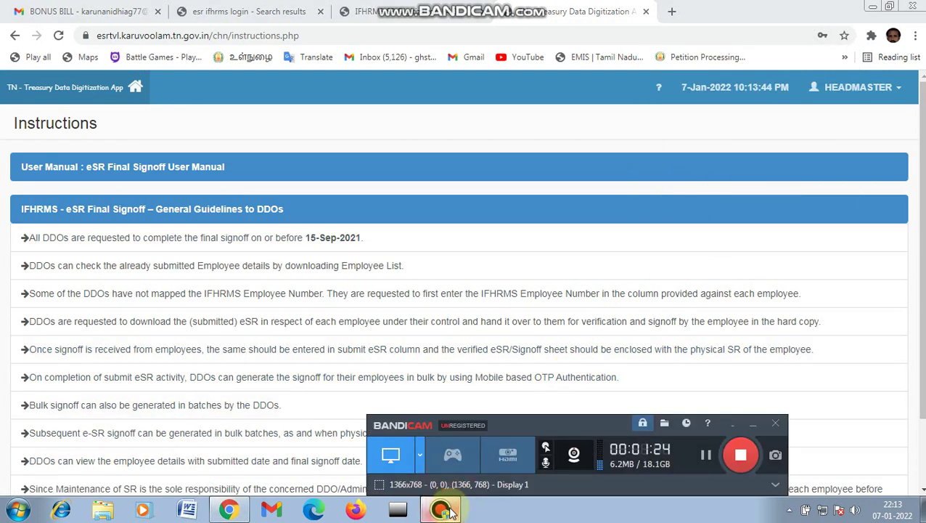
left_click(920, 450)
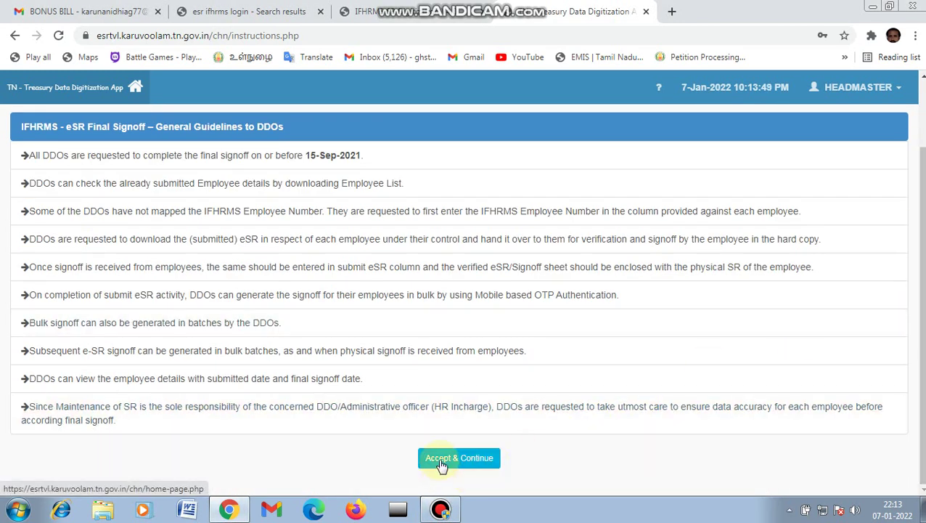
left_click(440, 462)
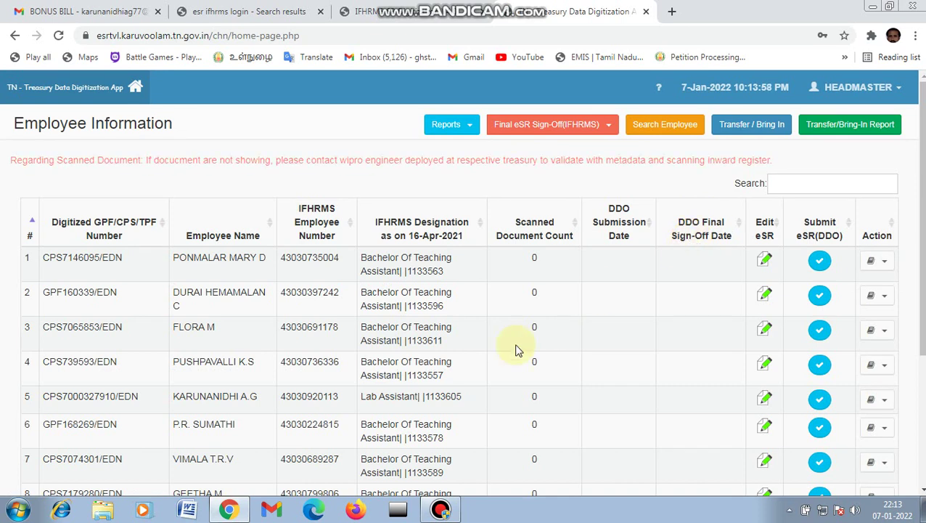
View the available employee reports and the Final eSR Sign-Off (IFHRMS) options
left_click(468, 137)
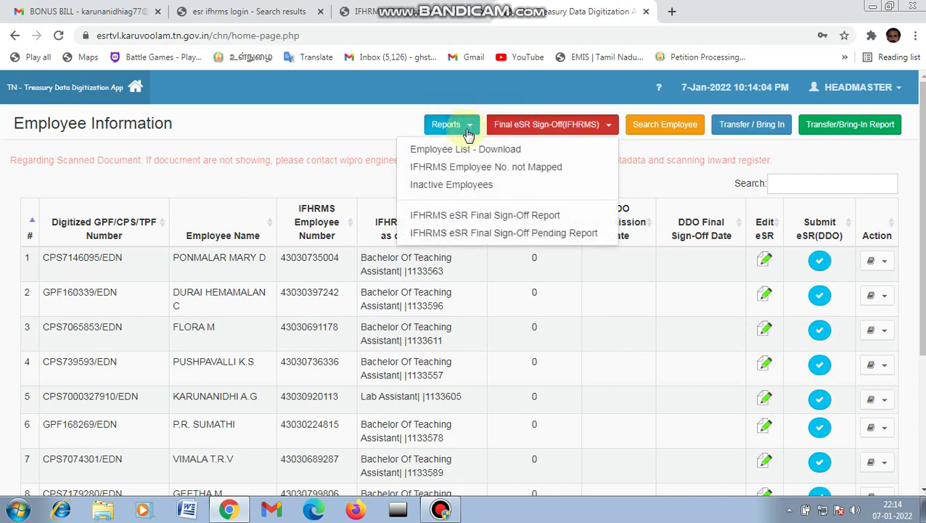
left_click(554, 127)
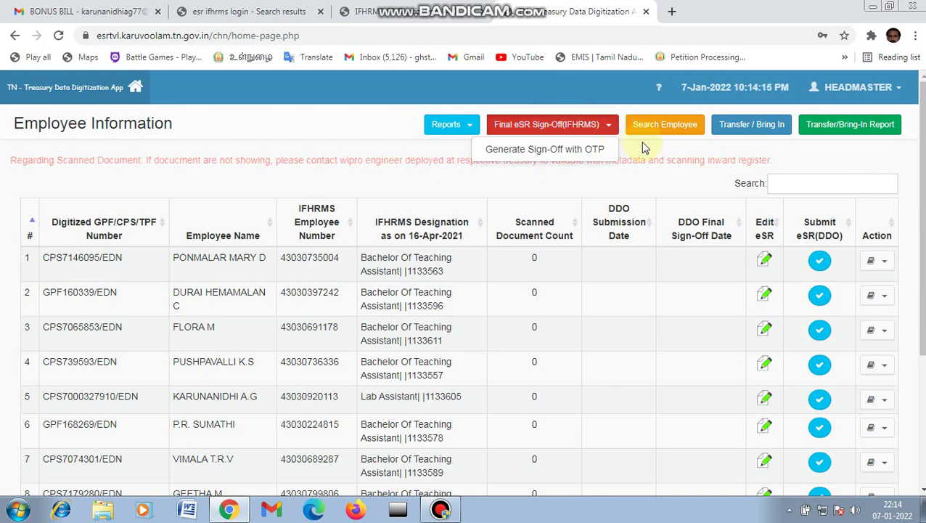
View the Search Employee form and its Bring-In request, cancel the request, and close the form
left_click(651, 126)
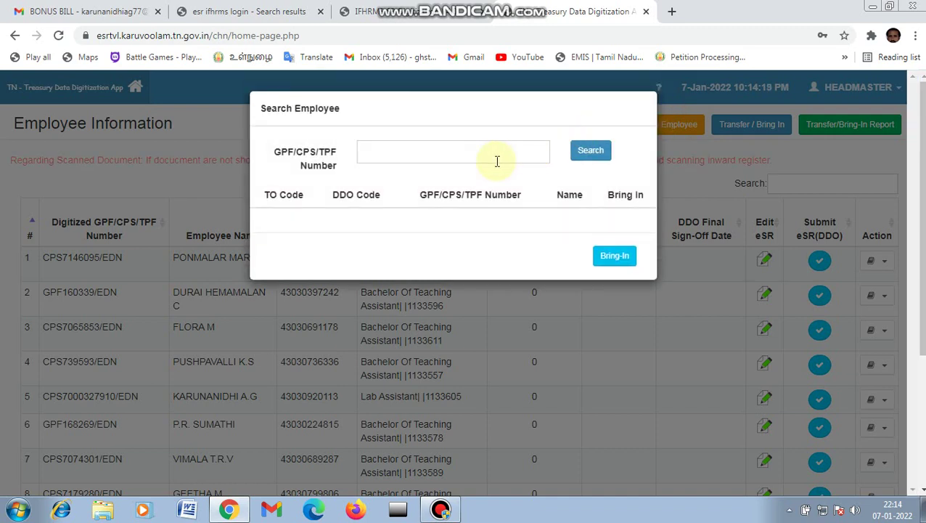
left_click(420, 156)
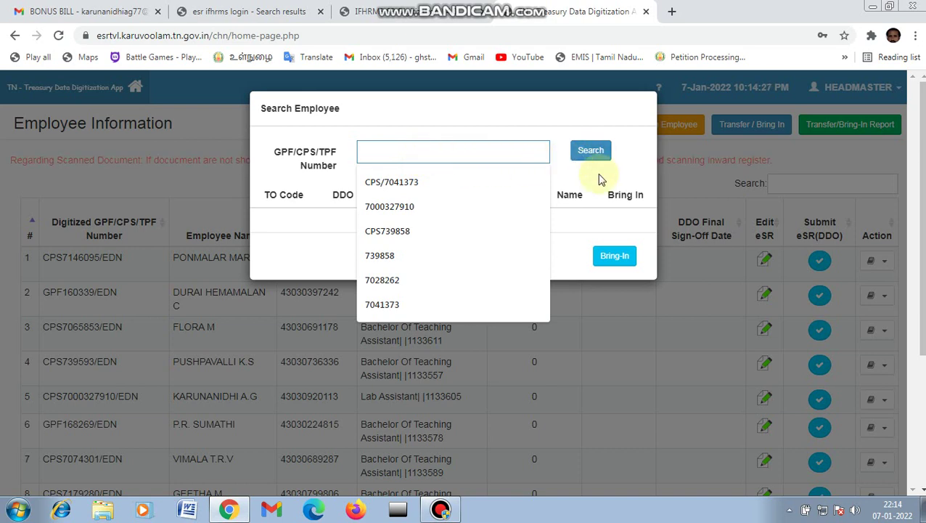
left_click(661, 167)
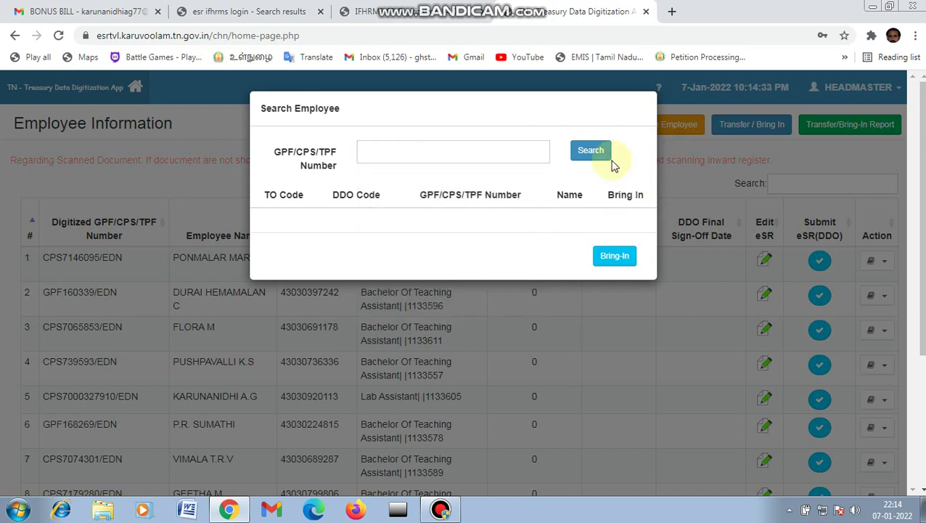
left_click(620, 256)
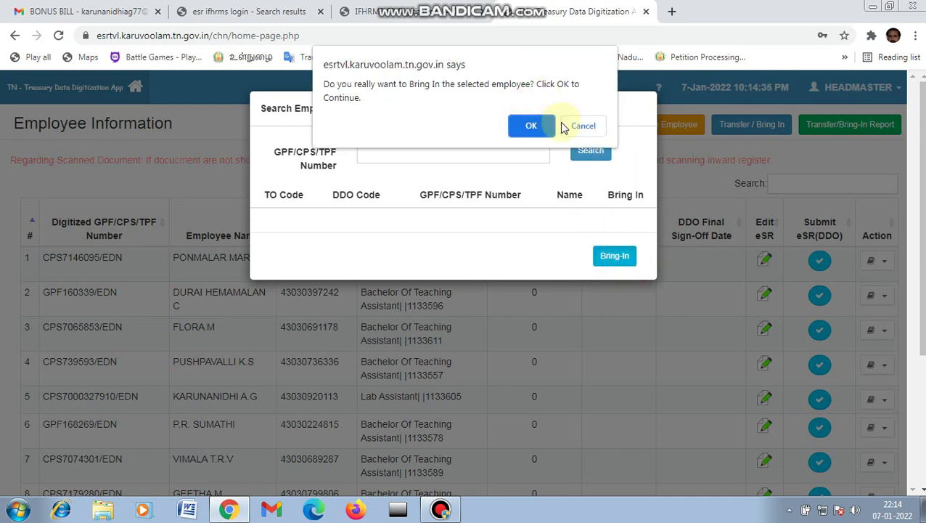
left_click(574, 126)
left_click(680, 162)
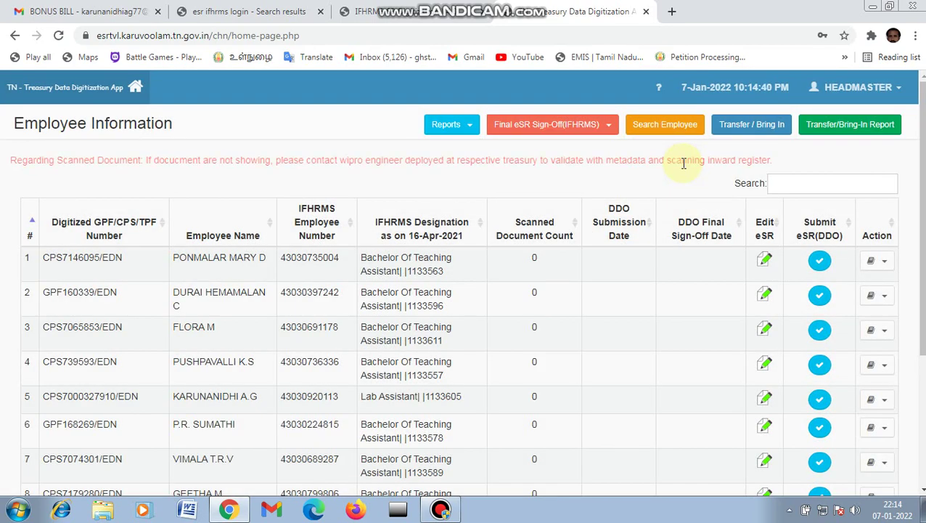
Generate the eSR PDF of the first listed employee and save it as ESR in the FA thomur folder
scroll(823, 188, "down", 1)
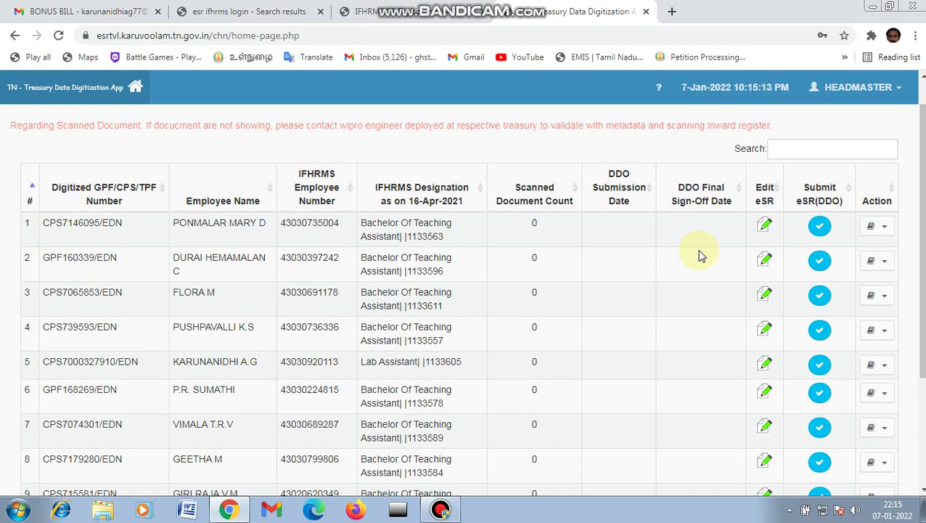
left_click(441, 509)
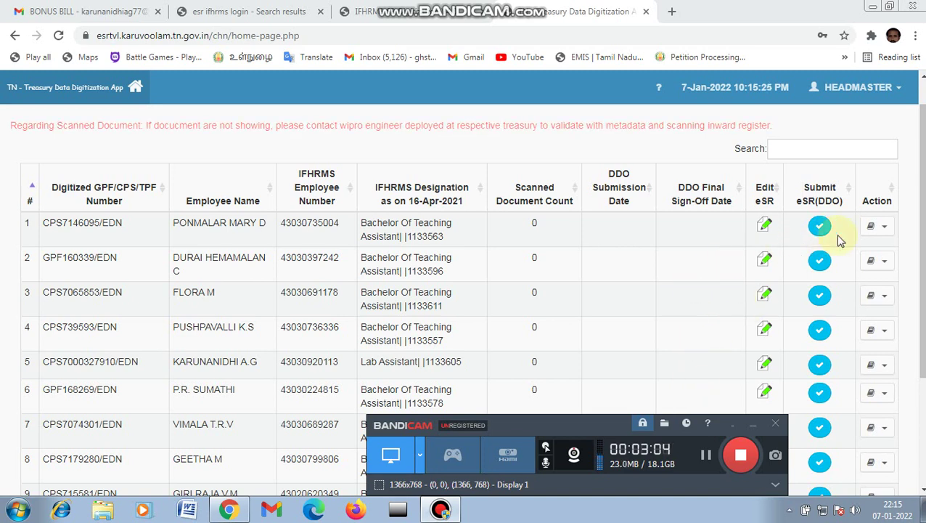
left_click(884, 231)
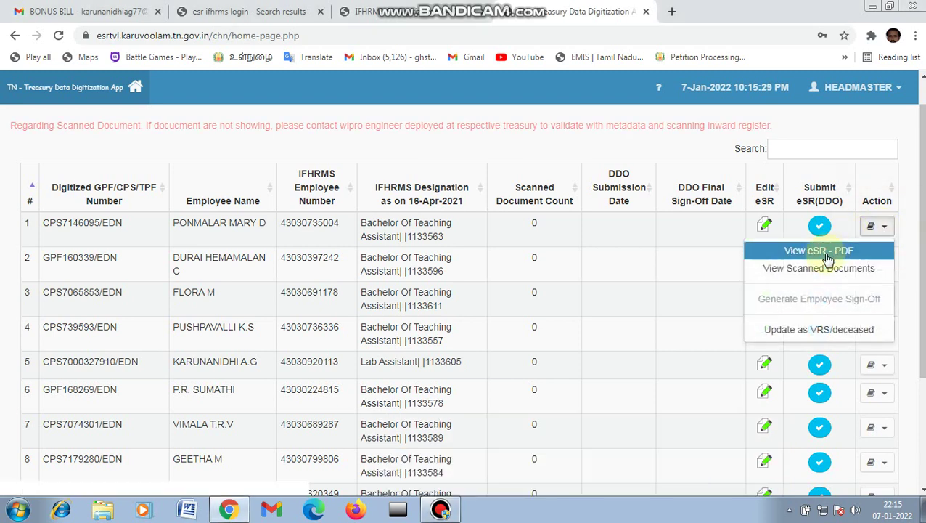
left_click(819, 251)
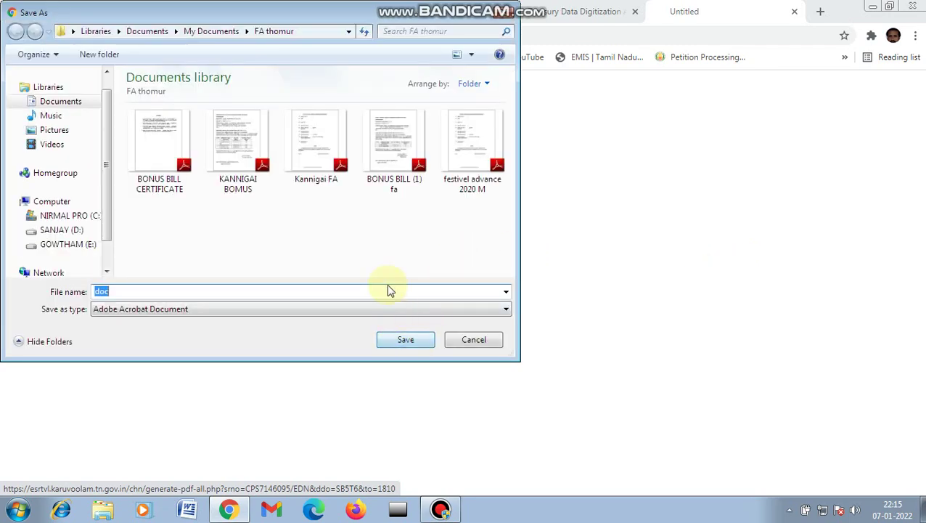
left_click(128, 293)
key("BackSpace")
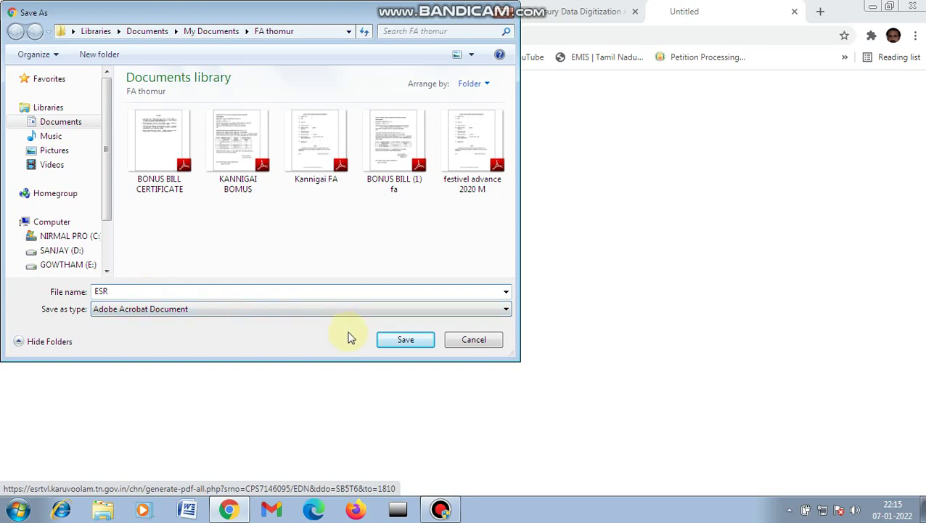
left_click(392, 339)
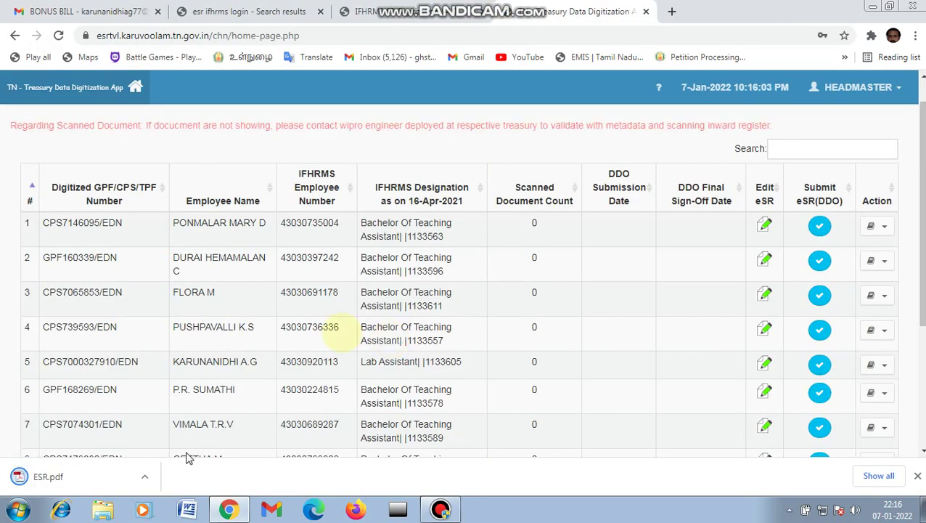
Open the downloaded ESR.pdf, review the digitized service book as far as page 4, and return to the employee list
left_click(145, 477)
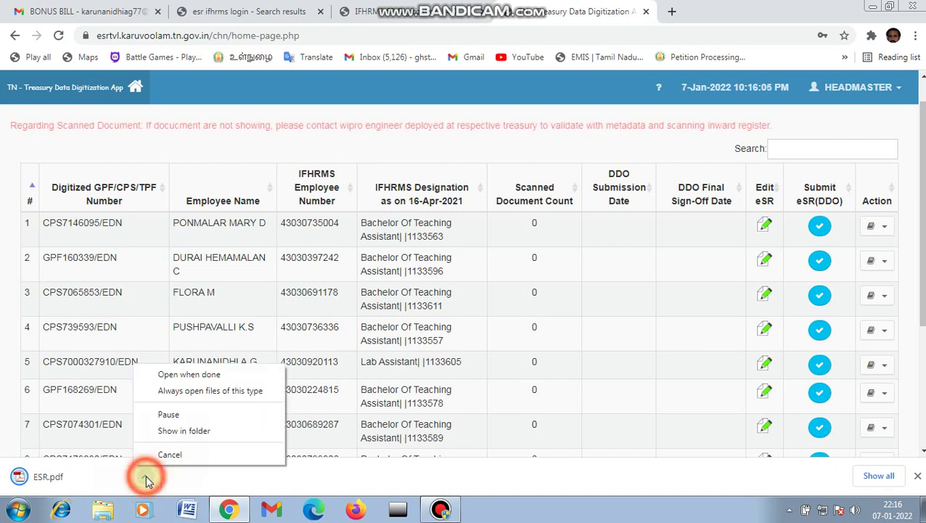
left_click(209, 376)
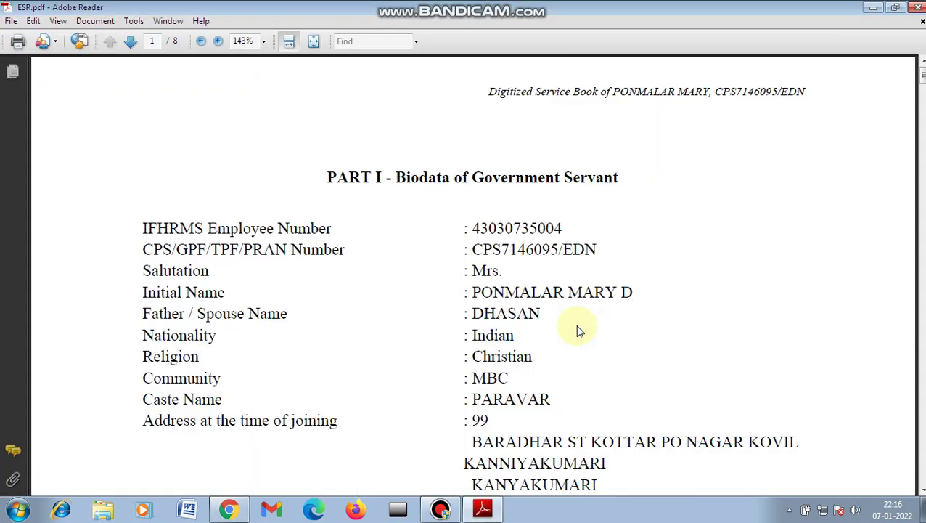
left_click_drag(921, 72, 922, 249)
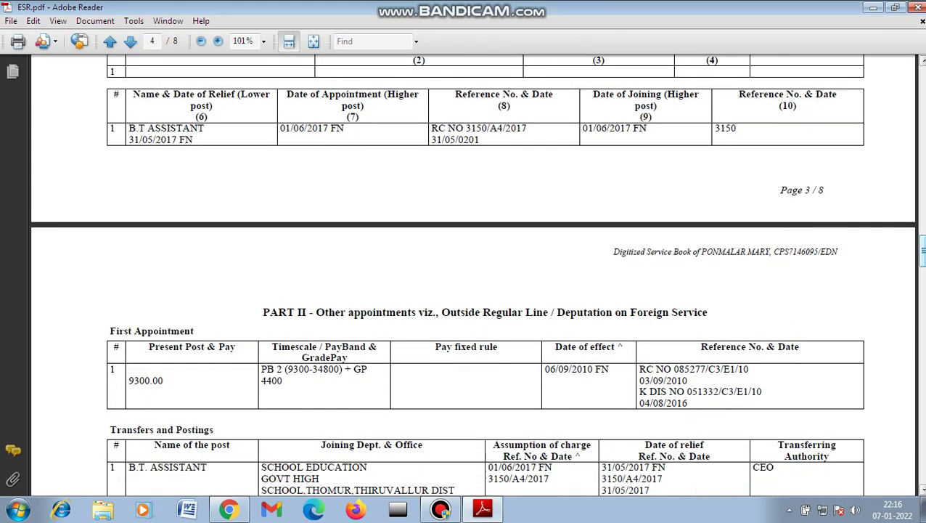
left_click(443, 511)
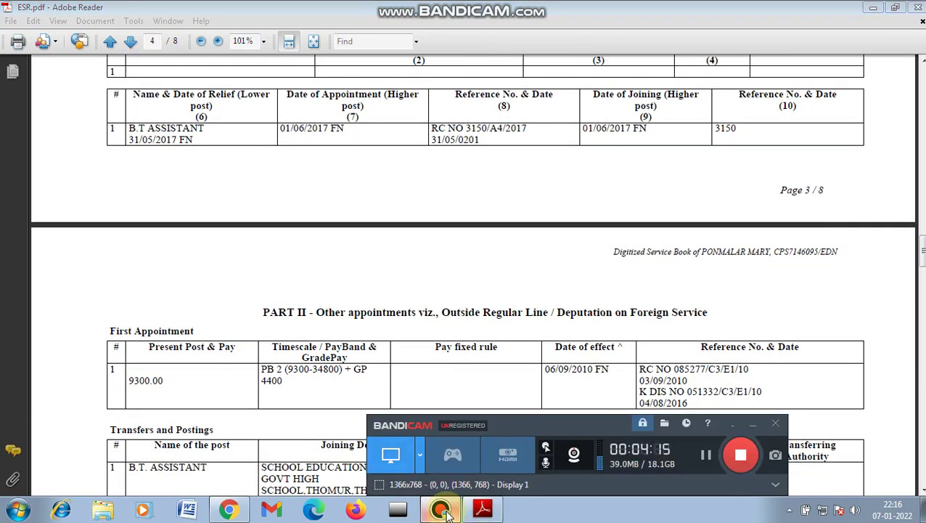
left_click(444, 513)
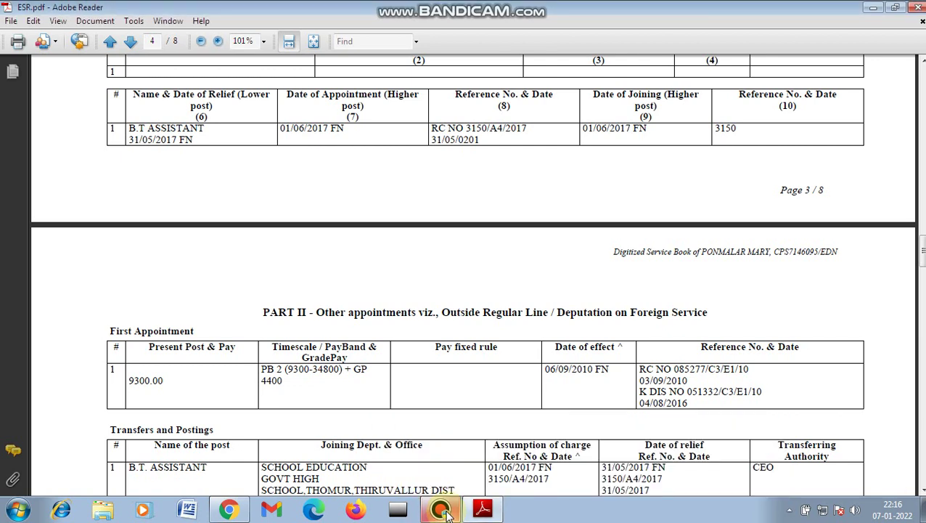
left_click(871, 8)
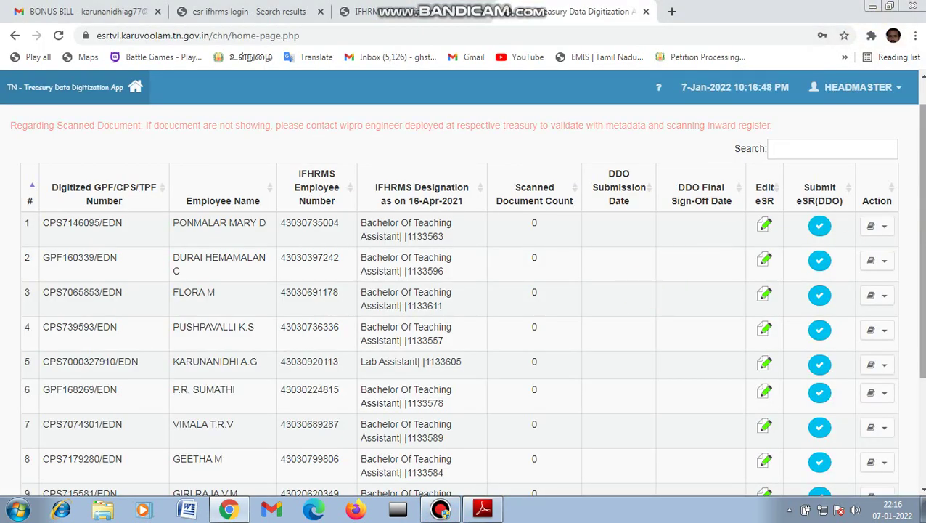
Open the Headmaster's eSR for editing, look over the bio data, and display the sitemap of data entry sections
scroll(647, 289, "down", 1)
scroll(588, 462, "down", 4)
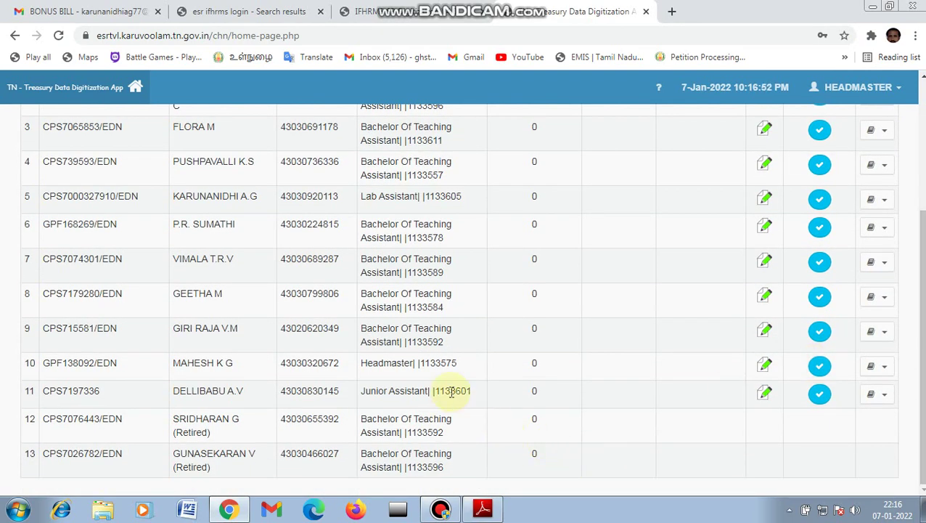
left_click(765, 366)
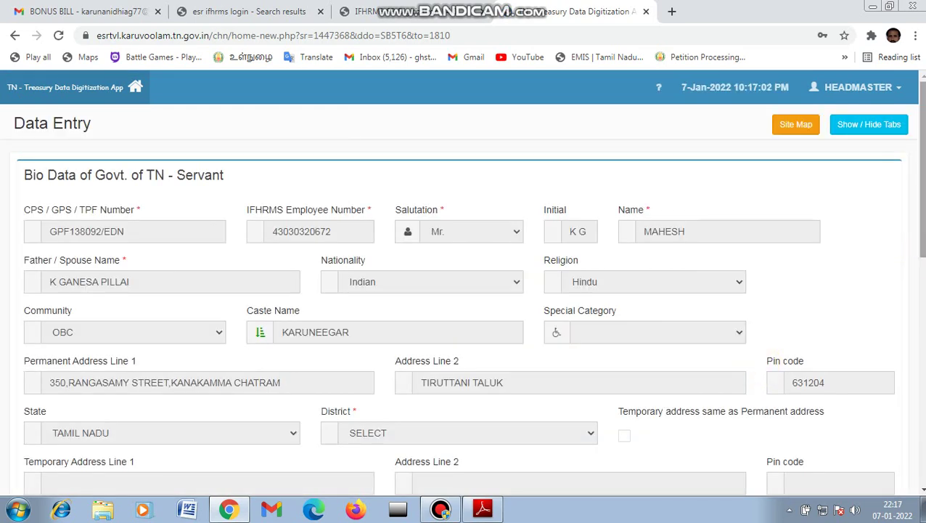
scroll(920, 167, "down", 2)
scroll(920, 167, "up", 2)
left_click(795, 130)
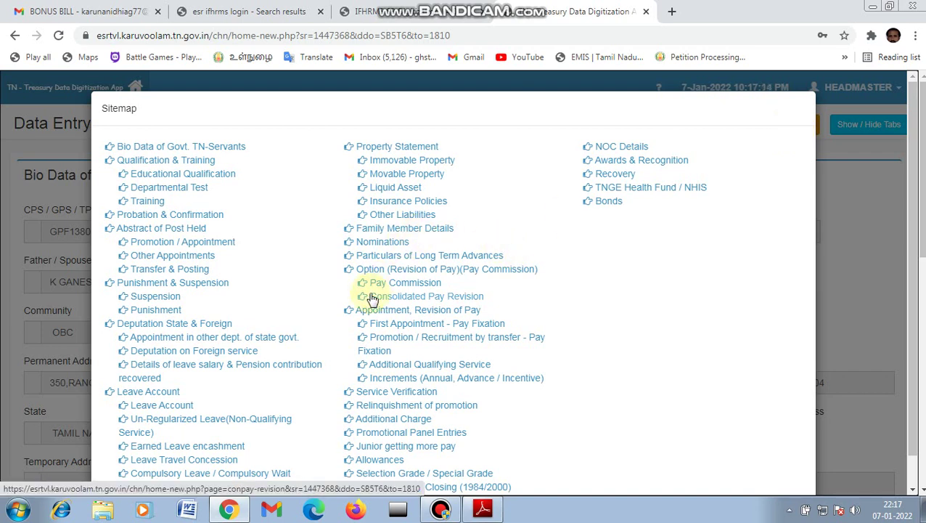
left_click(441, 511)
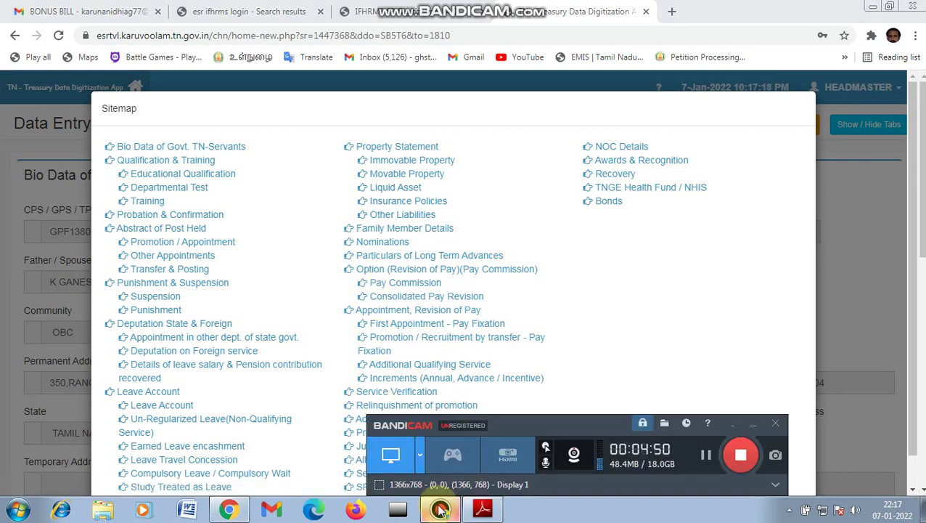
Open the Joining Details section and load the existing BT ASST entry for editing
left_click(248, 243)
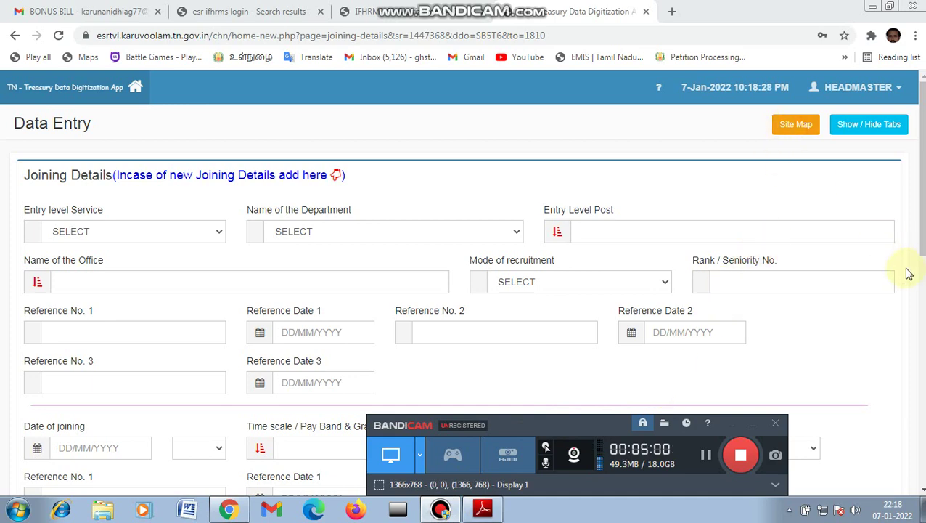
scroll(924, 229, "down", 4)
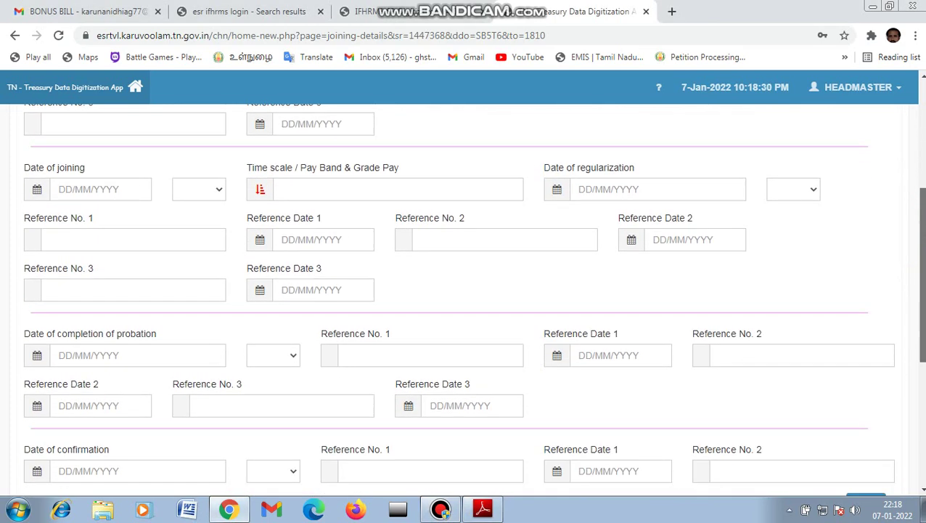
scroll(732, 457, "down", 5)
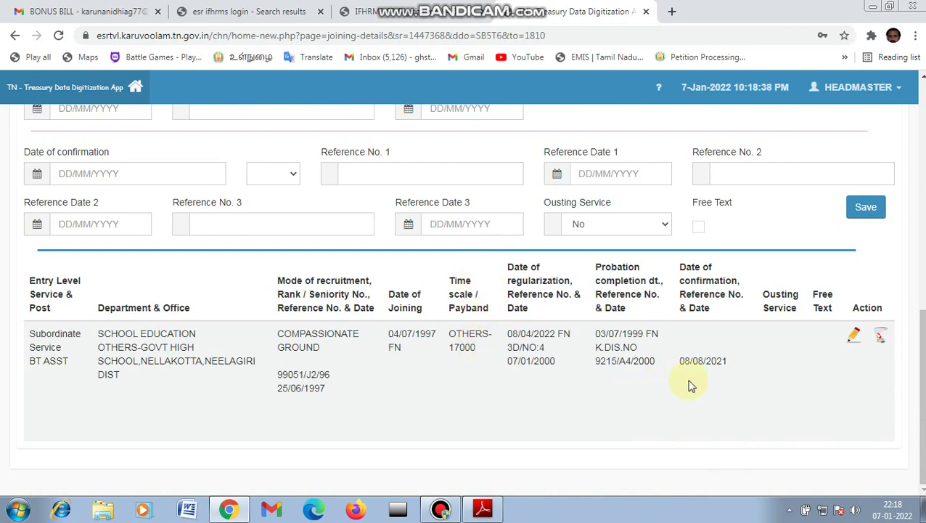
left_click(855, 339)
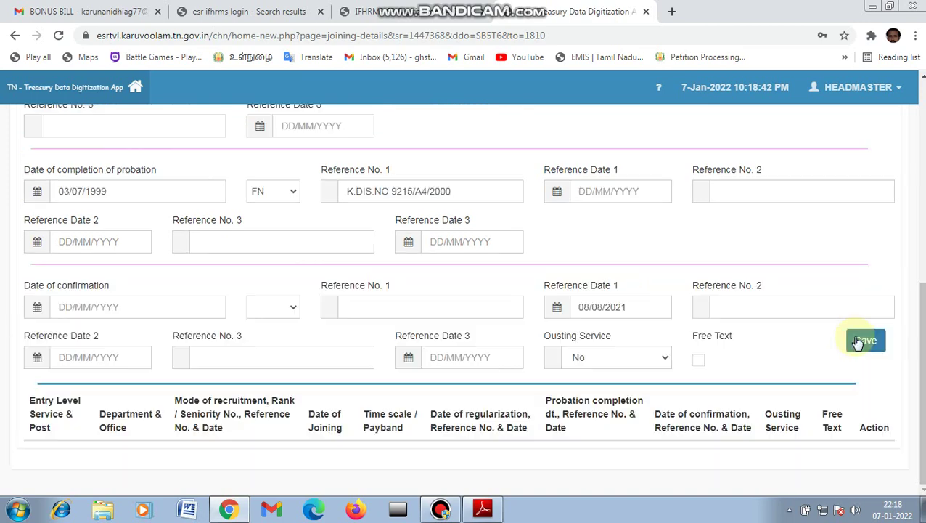
Review the loaded joining, regularization, probation and confirmation fields of the entry
left_click_drag(922, 317, 922, 158)
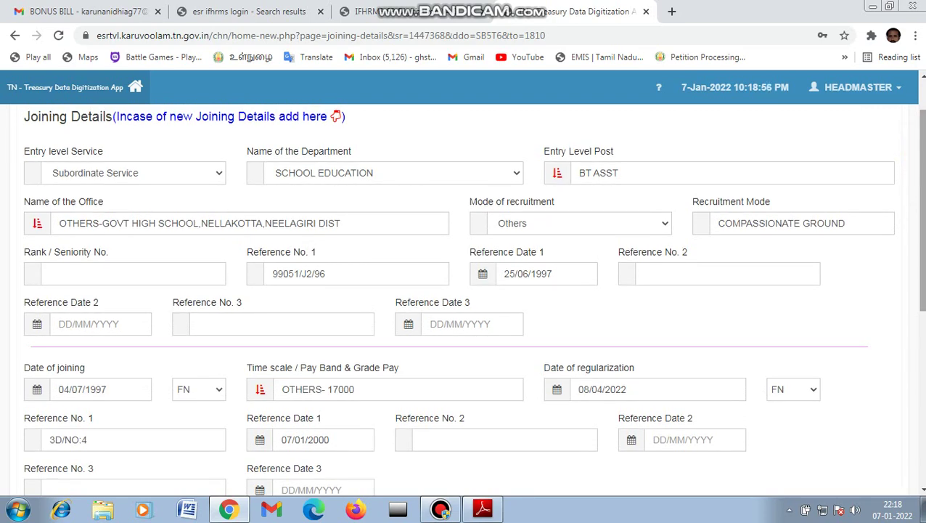
scroll(473, 300, "down", 2)
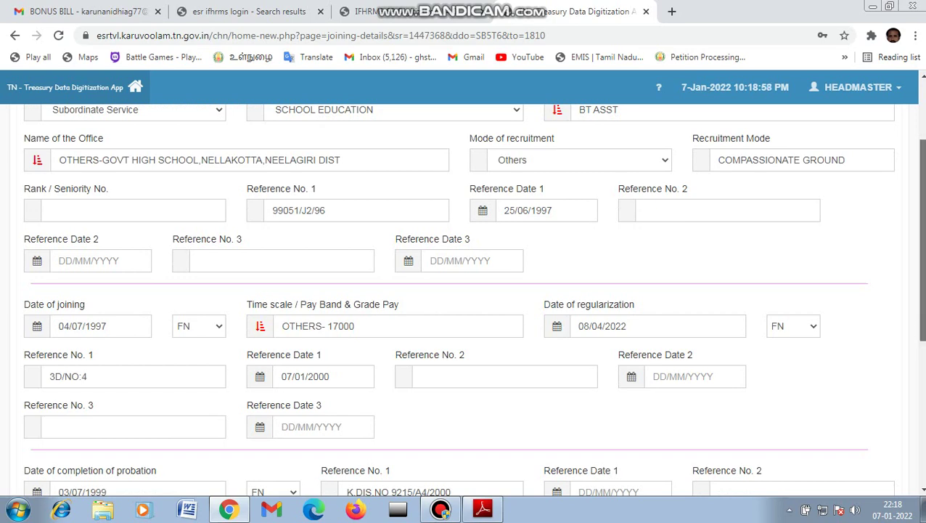
scroll(473, 299, "down", 3)
scroll(473, 300, "down", 1)
scroll(473, 299, "down", 2)
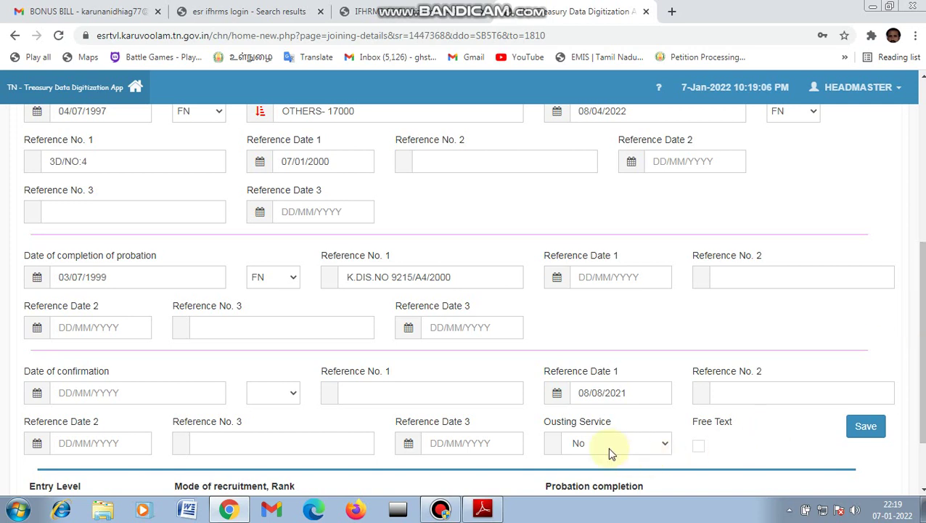
left_click(441, 509)
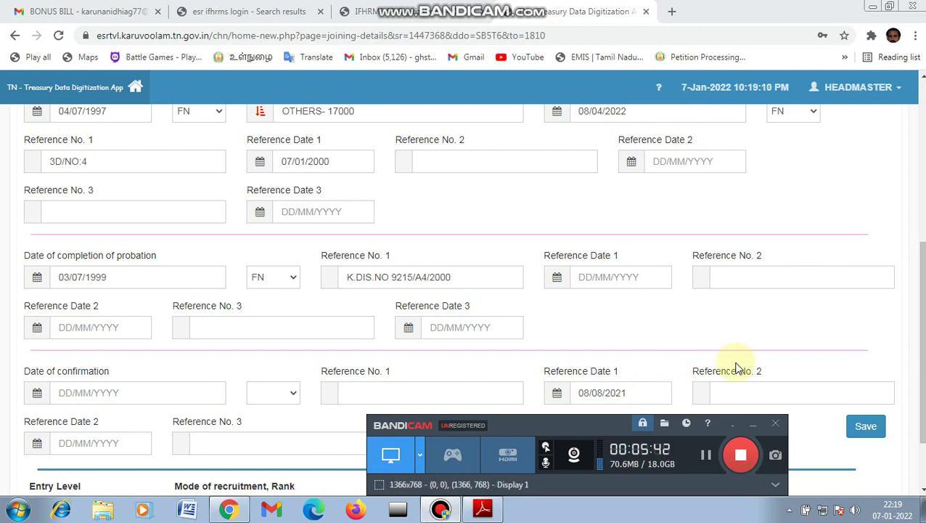
scroll(736, 368, "up", 1)
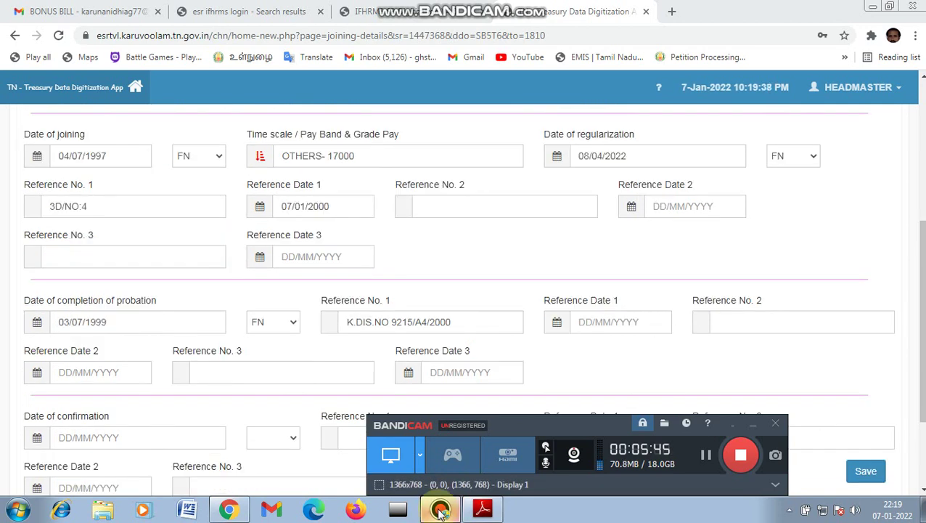
left_click(373, 155)
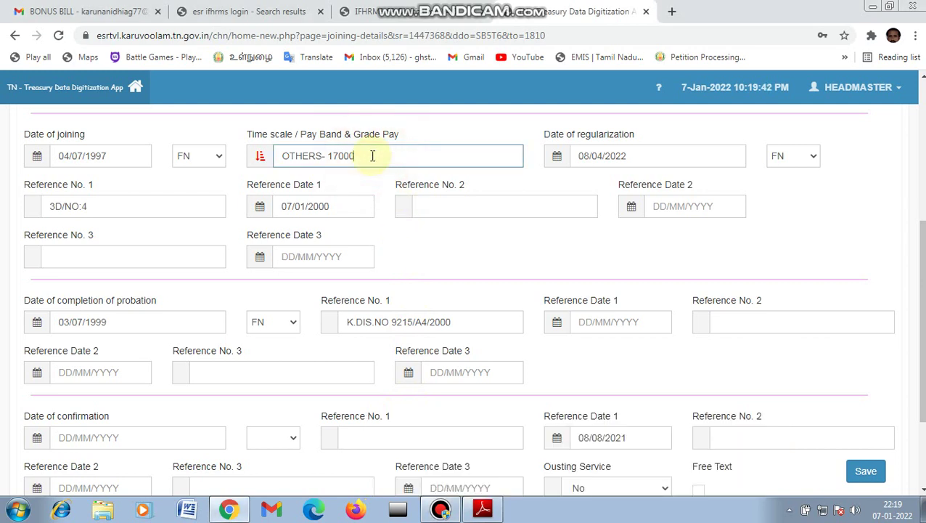
key("BackSpace")
key("BackSpace")
key("BackSpace")
key("BackSpace")
key("BackSpace")
key("BackSpace")
key("BackSpace")
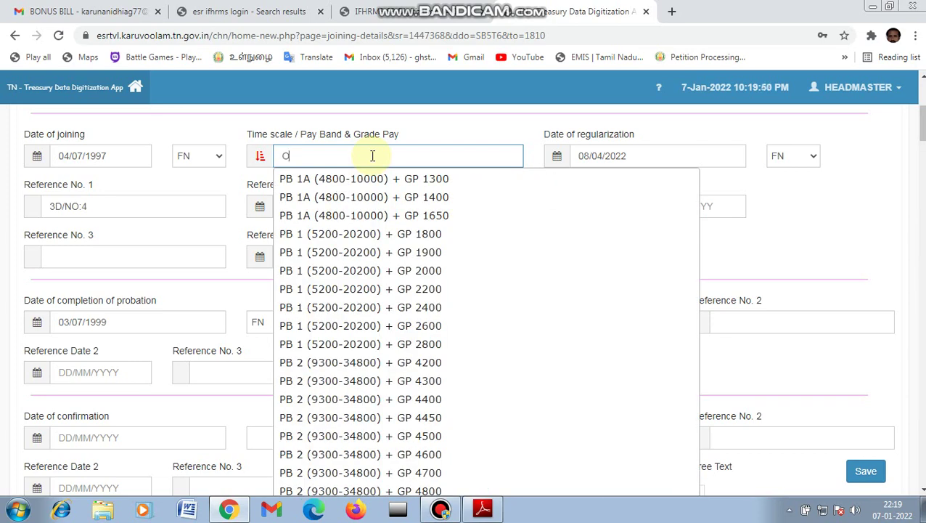
type("THE")
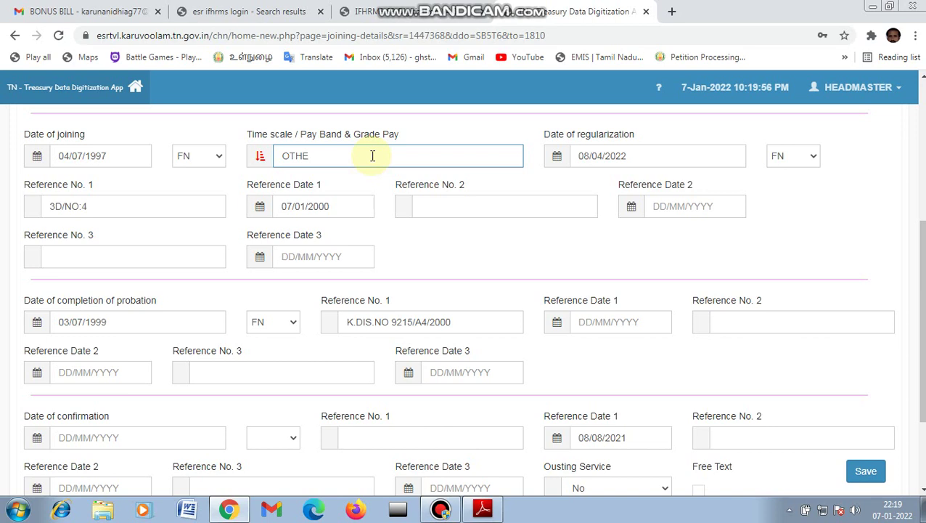
type("RS-")
left_click(453, 512)
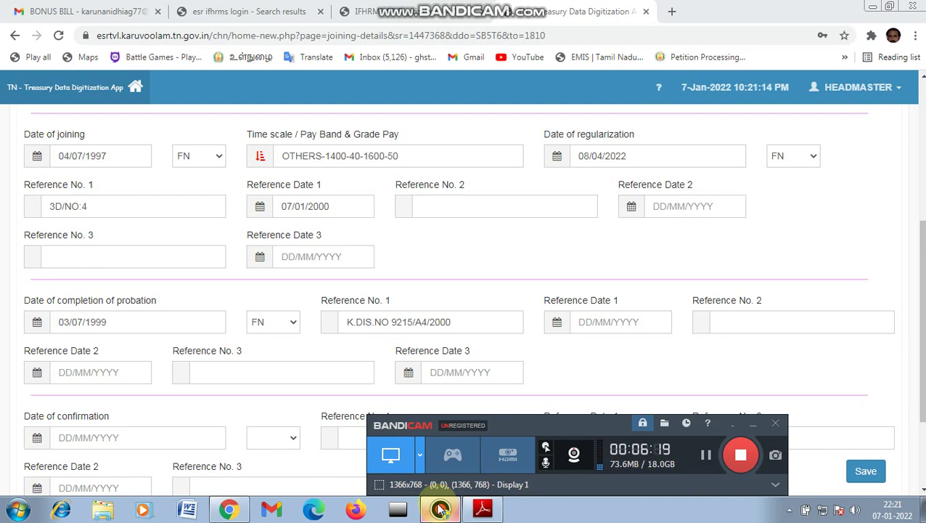
left_click(420, 157)
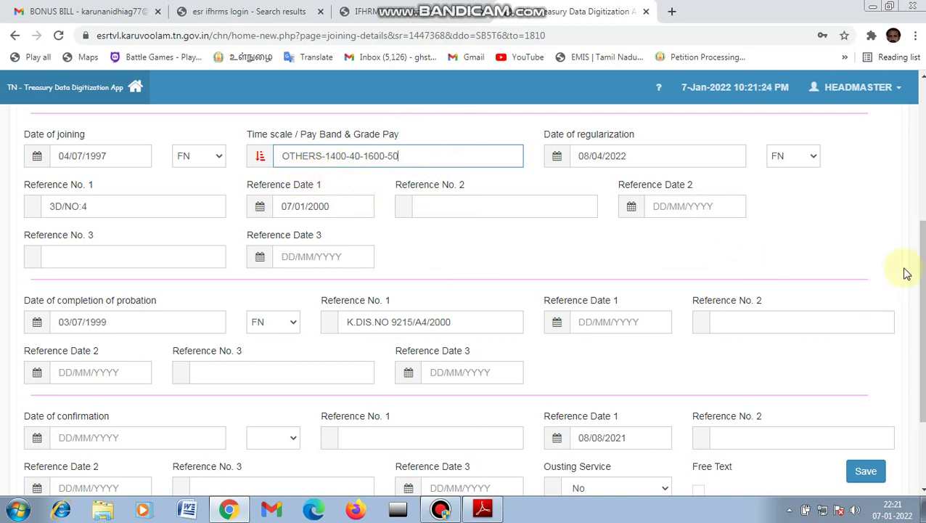
Save the edited joining entry and check its row in the table below the form
scroll(916, 269, "down", 1)
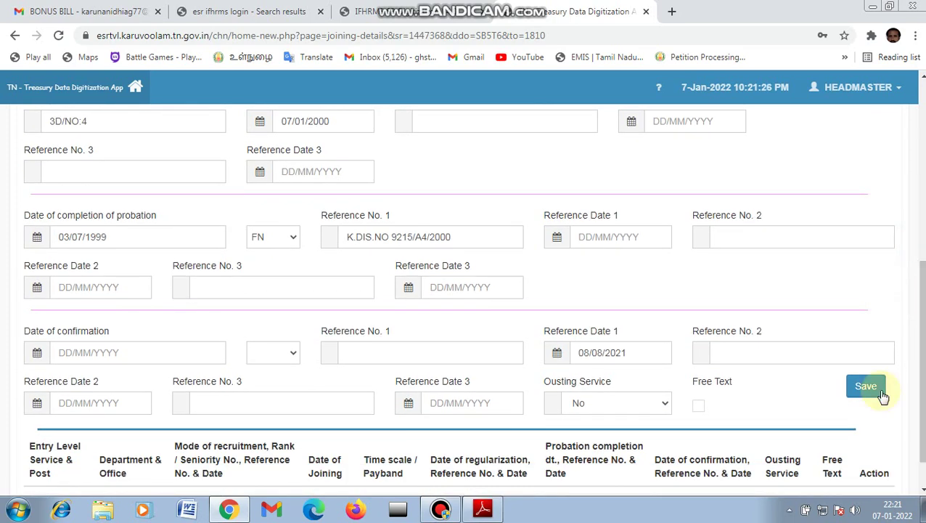
left_click(863, 391)
left_click(864, 390)
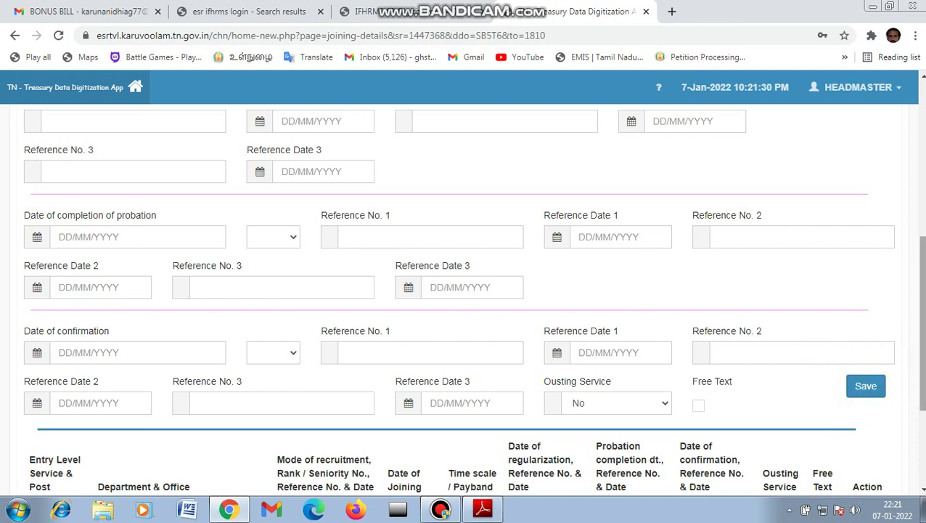
scroll(893, 396, "down", 2)
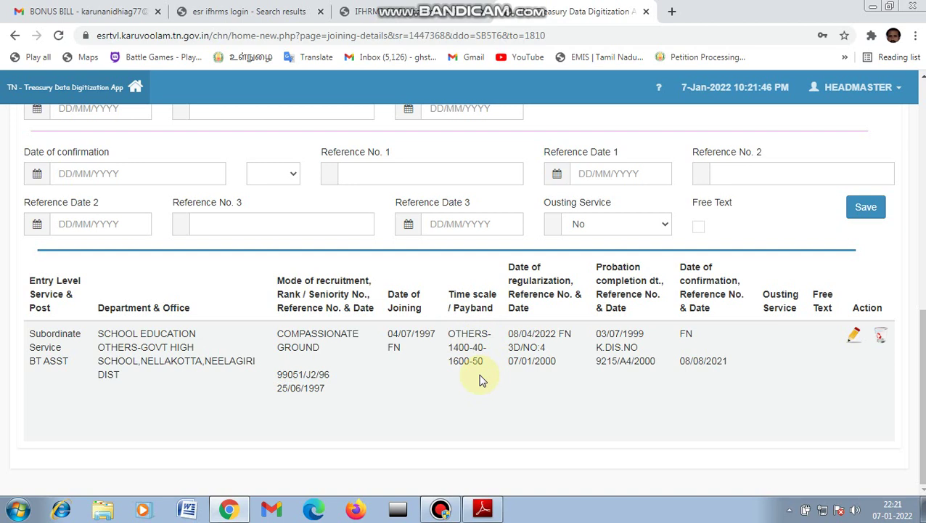
Reopen the Probation & Confirmation section from the sitemap and look over the saved joining entry and the entry form
left_click(441, 507)
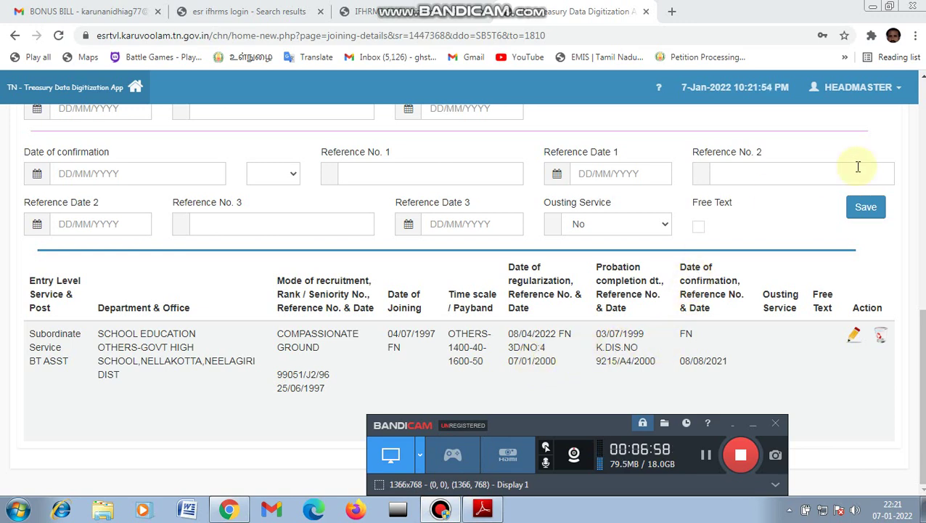
left_click_drag(922, 326, 922, 111)
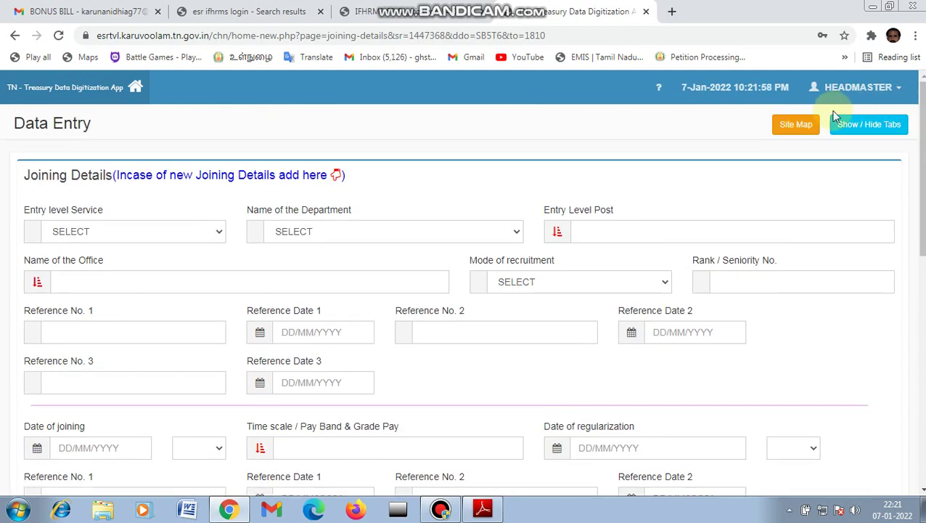
left_click(796, 127)
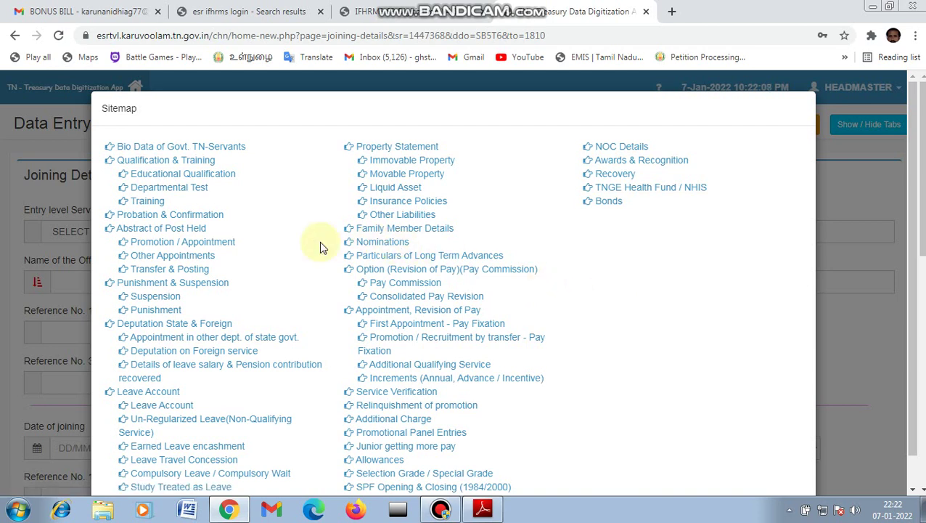
left_click(191, 219)
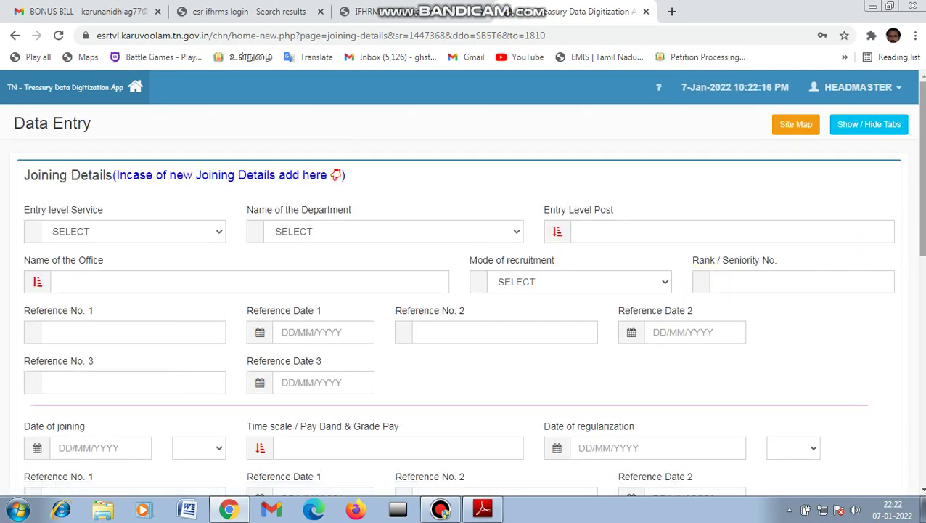
scroll(920, 439, "down", 10)
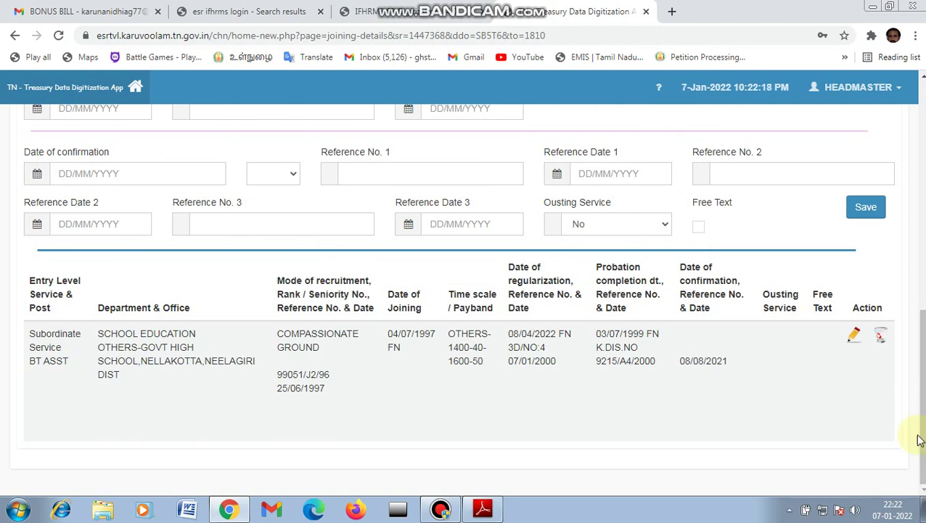
left_click(855, 338)
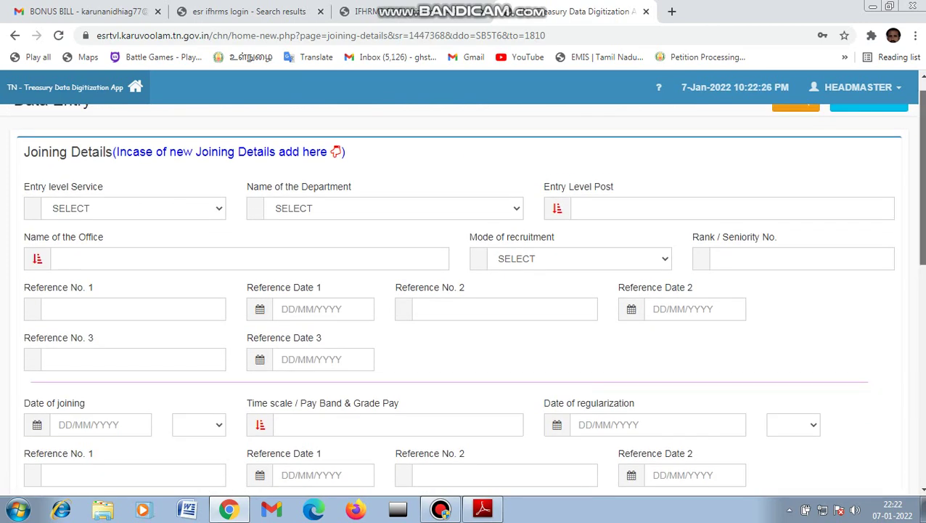
scroll(923, 113, "up", 1)
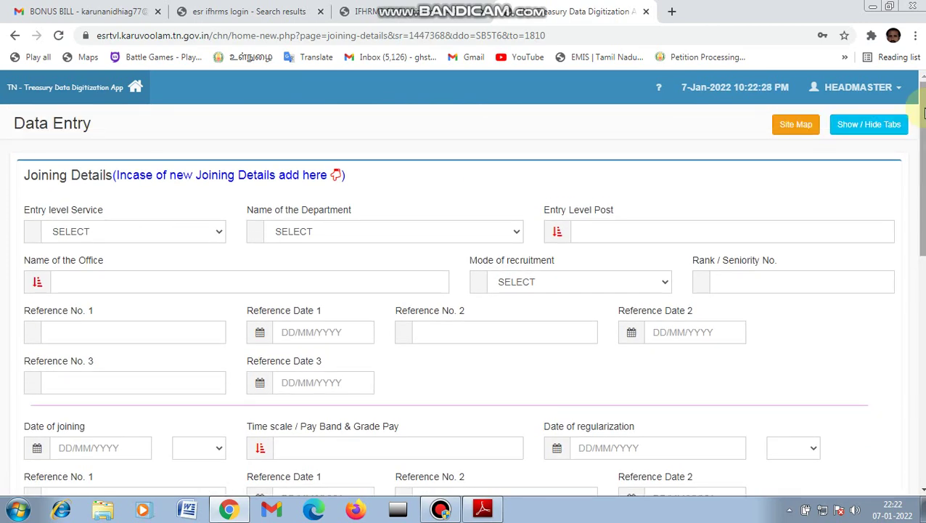
left_click(441, 509)
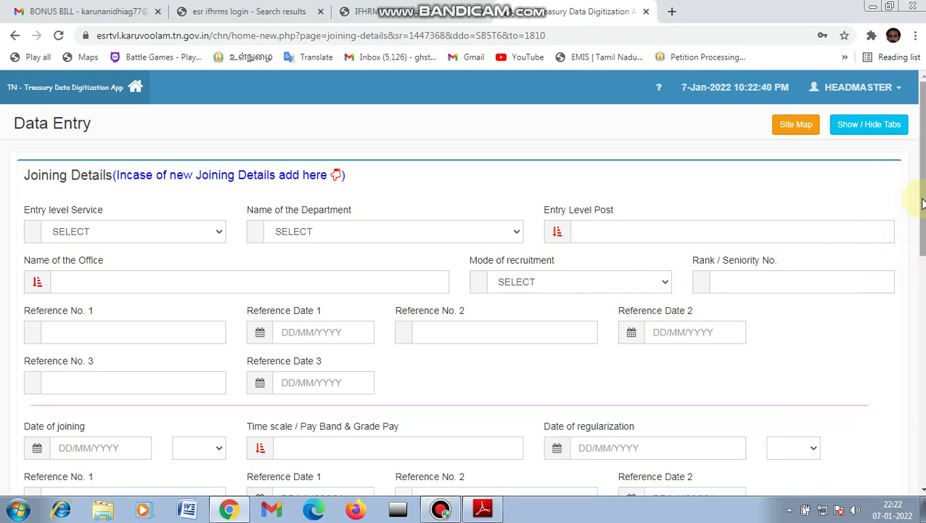
left_click_drag(920, 174, 922, 269)
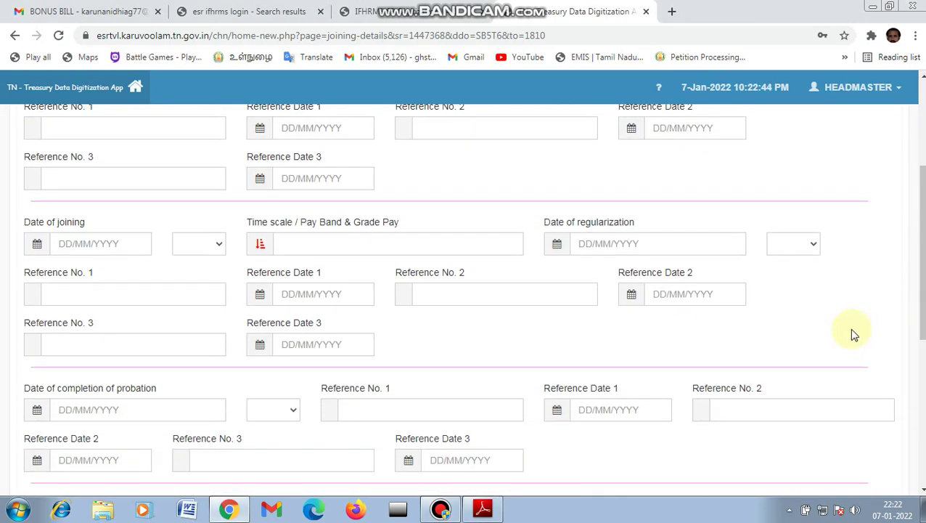
left_click(441, 509)
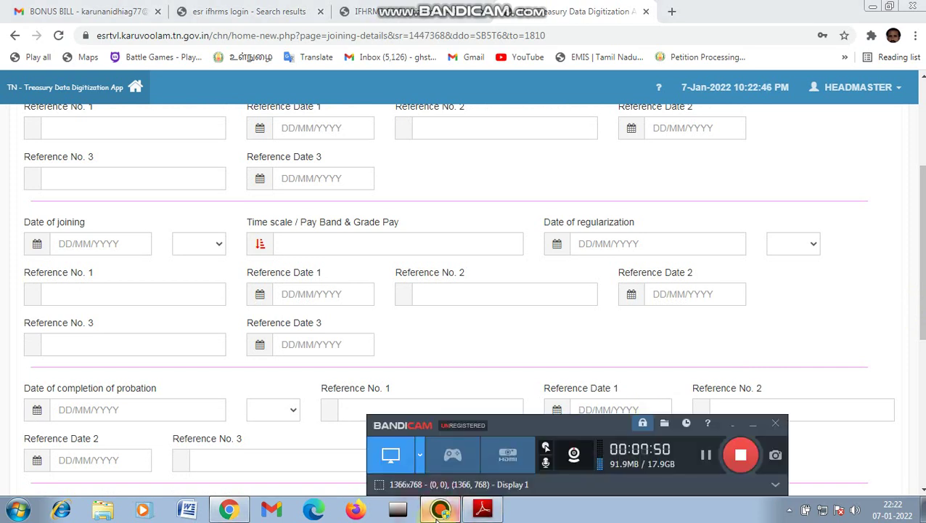